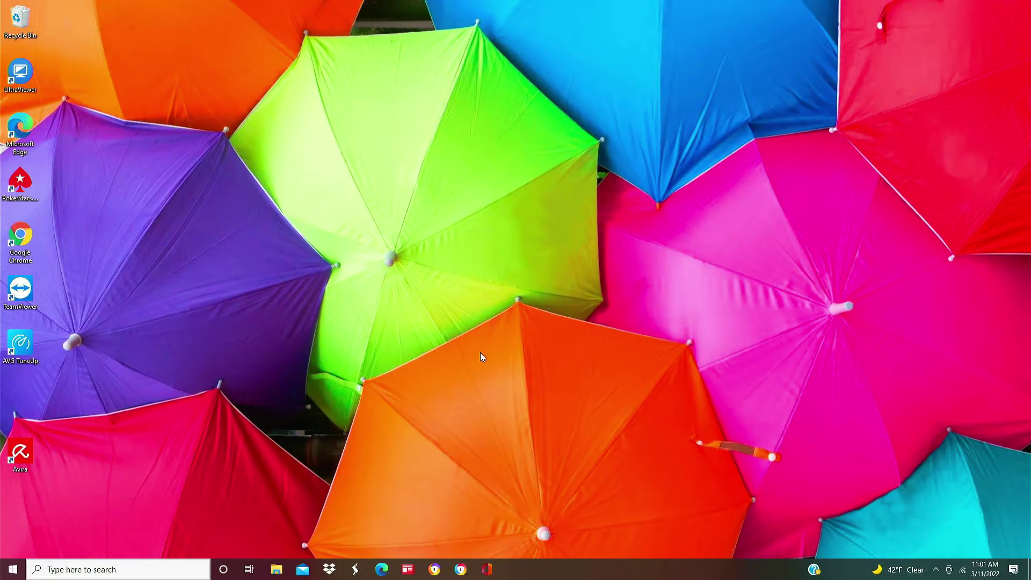
Open a new File Explorer window
{"action": "key", "text": "super+e"}
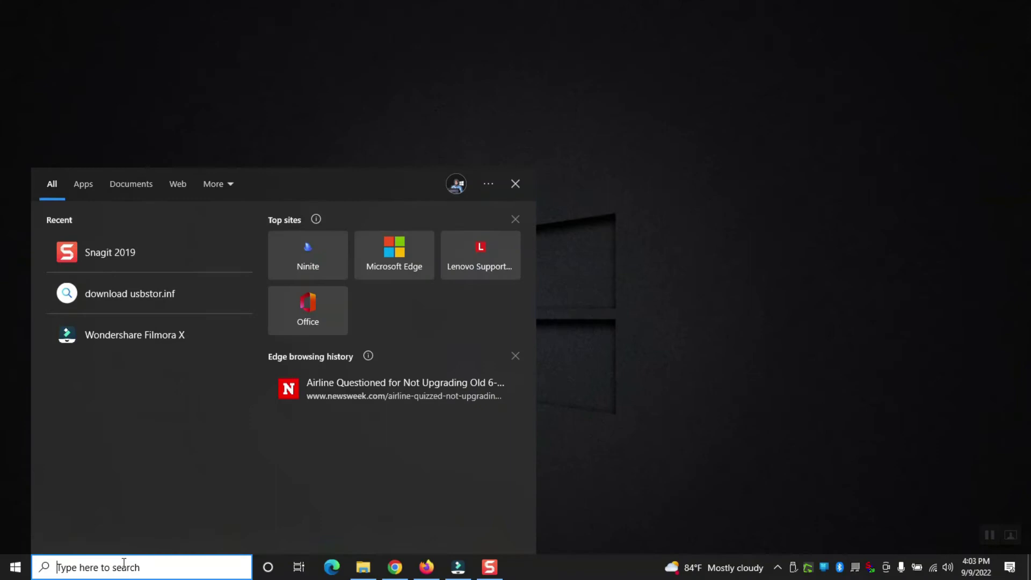
Launch Command Prompt as administrator from the cmd search, approving the UAC prompt
{"action": "type", "text": "cmd"}
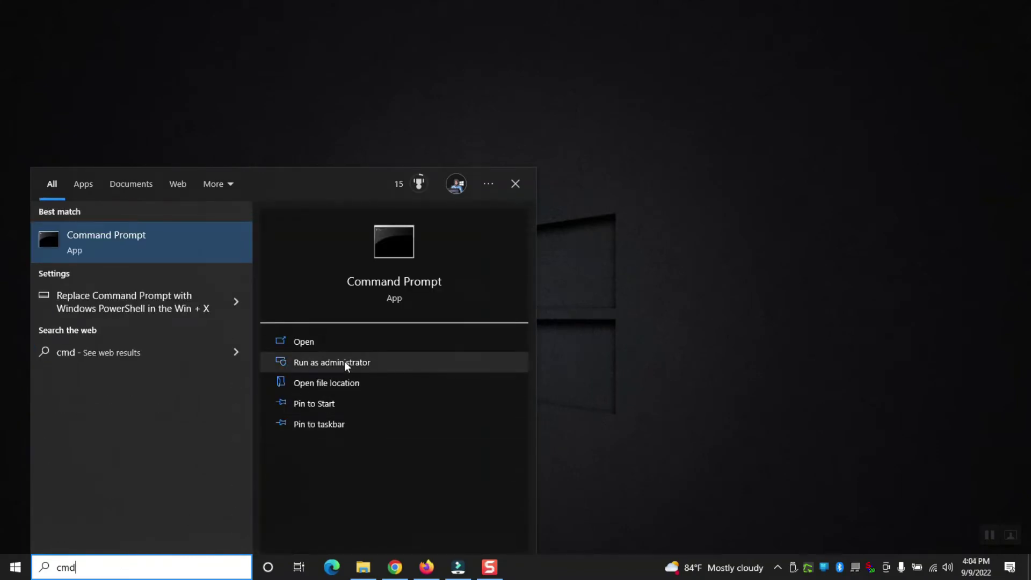
{"action": "left_click", "coordinate": [343, 361]}
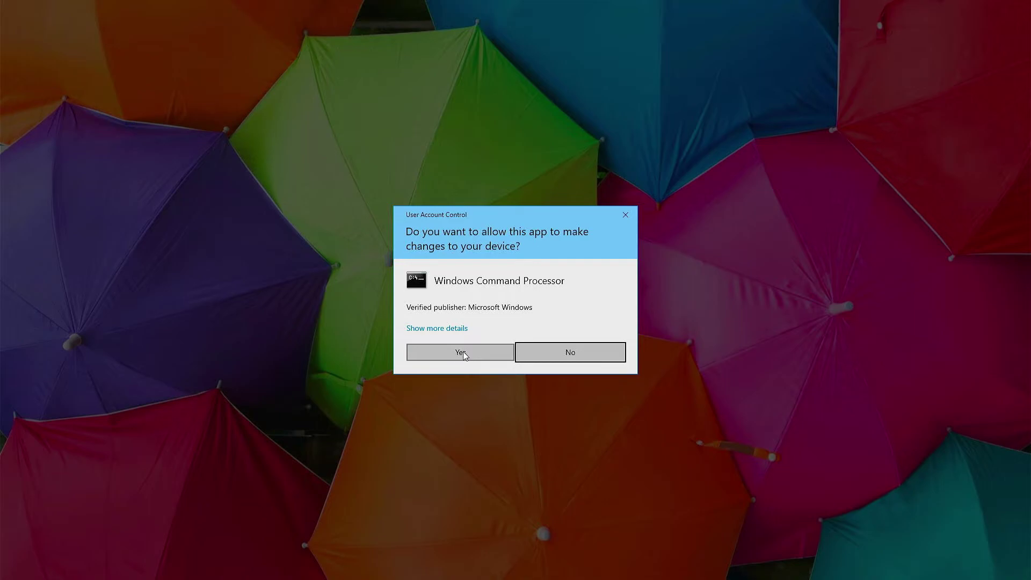
{"action": "left_click", "coordinate": [463, 351]}
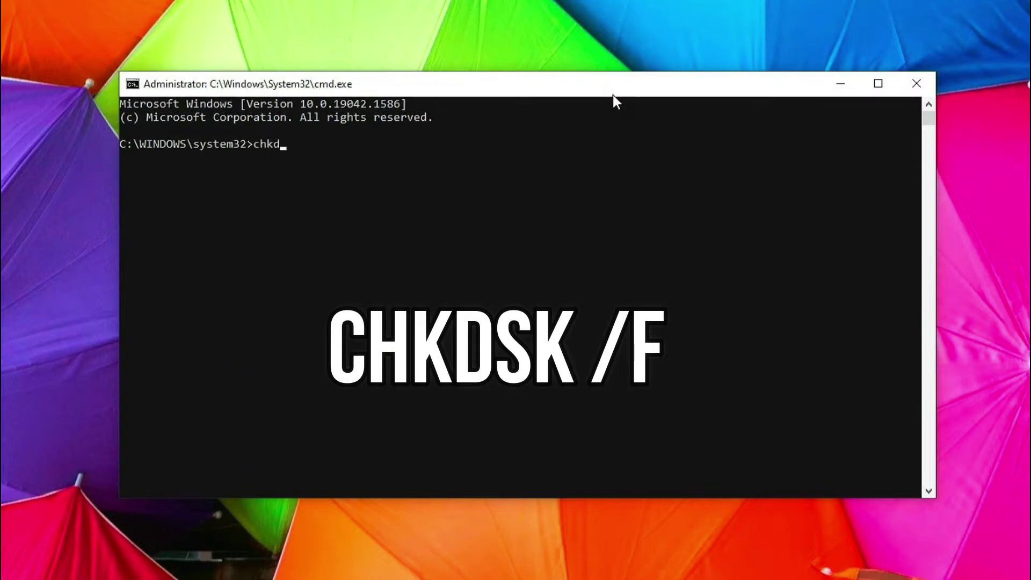
Run chkdsk /f and answer Y to schedule the check at next restart
{"action": "key", "text": "BackSpace"}
{"action": "key", "text": "BackSpace"}
{"action": "type", "text": "chkd"}
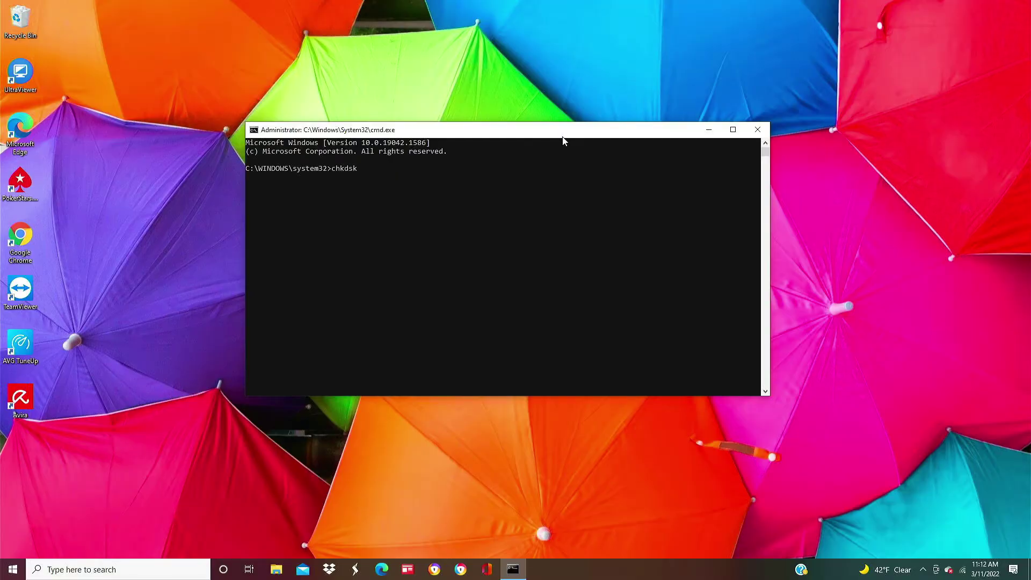
{"action": "type", "text": "sk"}
{"action": "type", "text": "/f"}
{"action": "key", "text": "Return"}
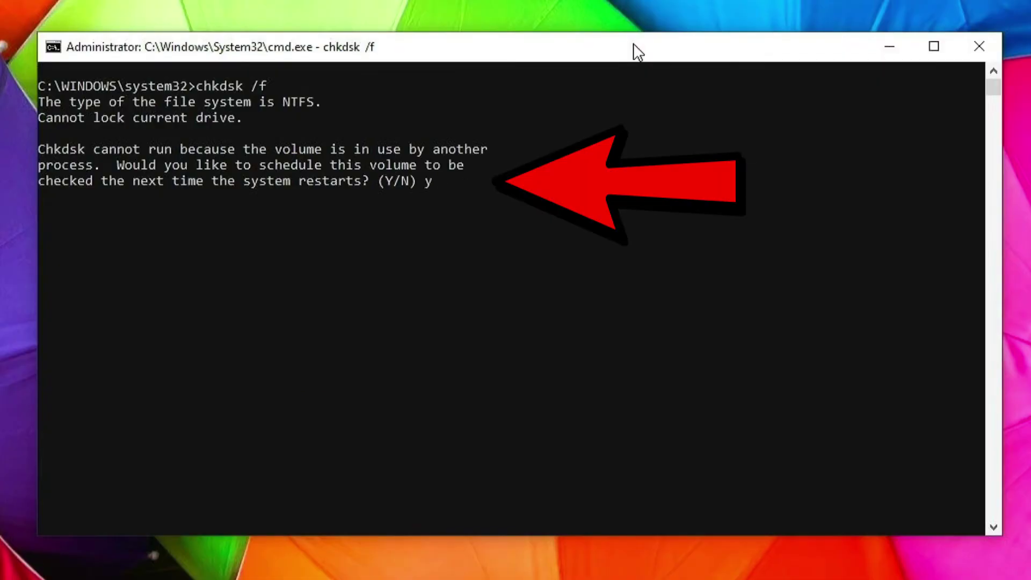
{"action": "type", "text": "y"}
{"action": "key", "text": "Return"}
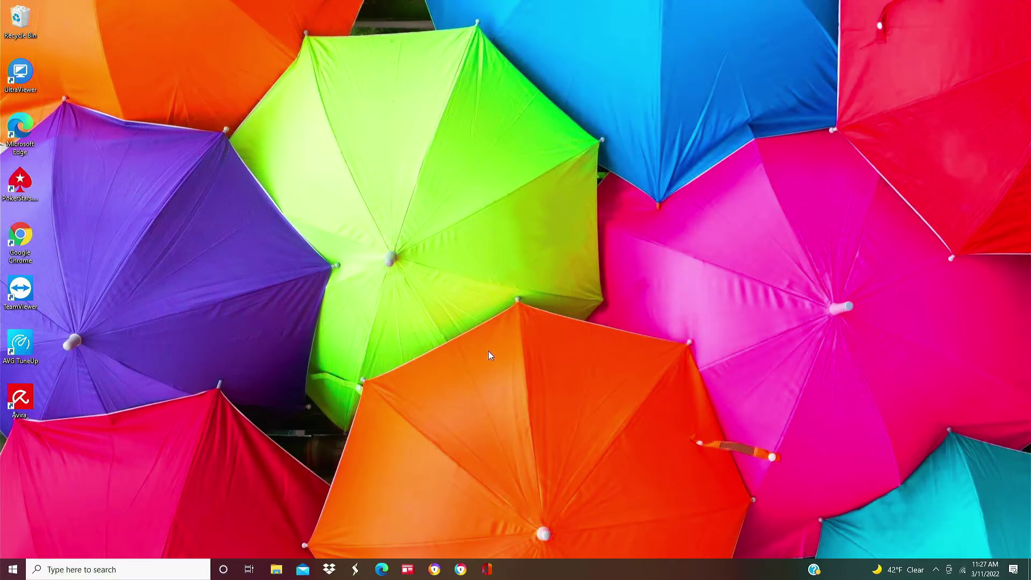
Find Avast Secure Browser in Settings' Apps & features list and reveal its uninstall options
{"action": "left_click", "coordinate": [13, 569]}
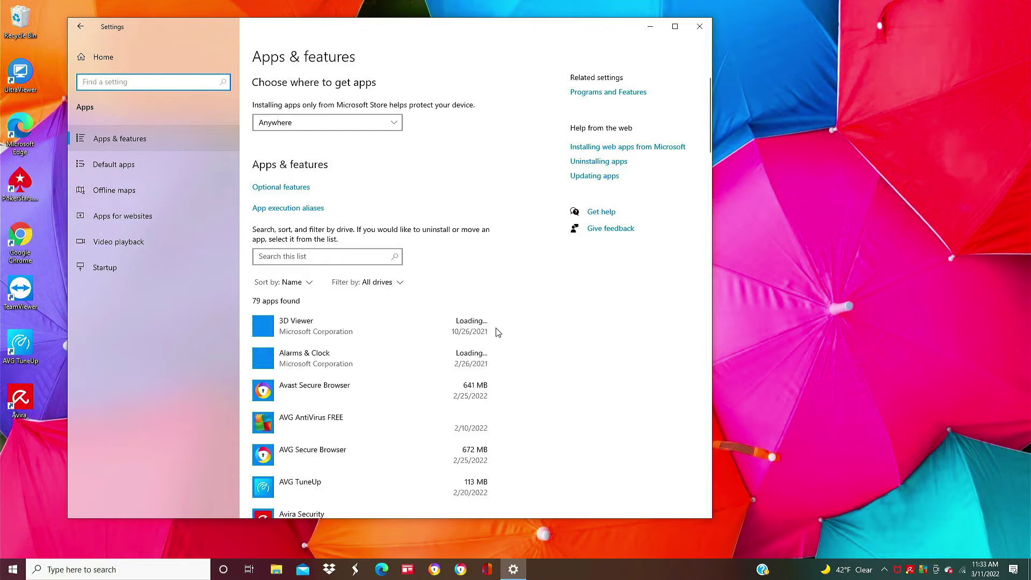
{"action": "scroll", "coordinate": [498, 333], "scroll_direction": "down", "scroll_amount": 3}
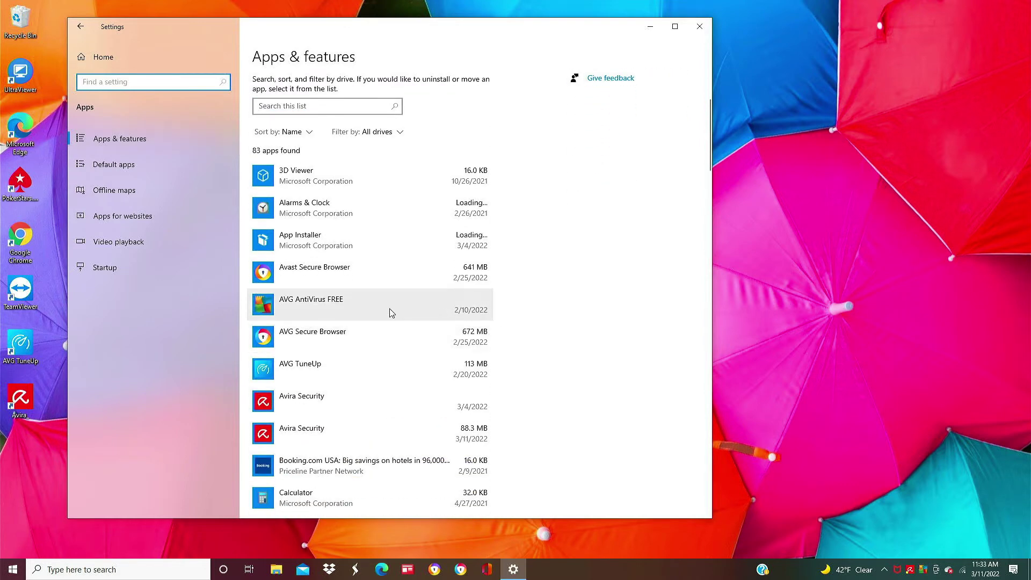
{"action": "left_click", "coordinate": [387, 272]}
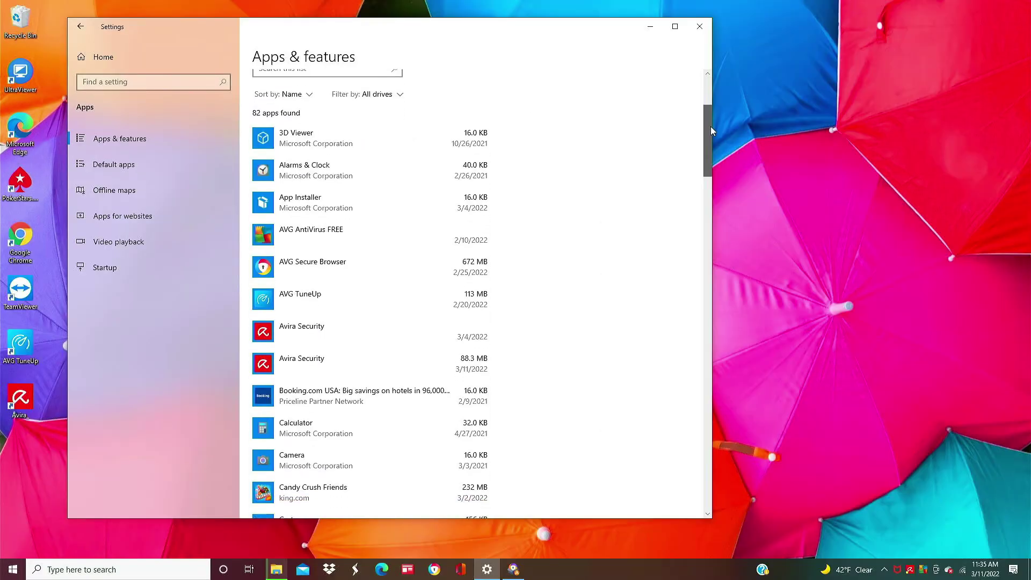
{"action": "mouse_move", "coordinate": [711, 127]}
{"action": "left_mouse_down"}
{"action": "mouse_move", "coordinate": [718, 156]}
{"action": "mouse_move", "coordinate": [718, 132]}
{"action": "left_mouse_up"}
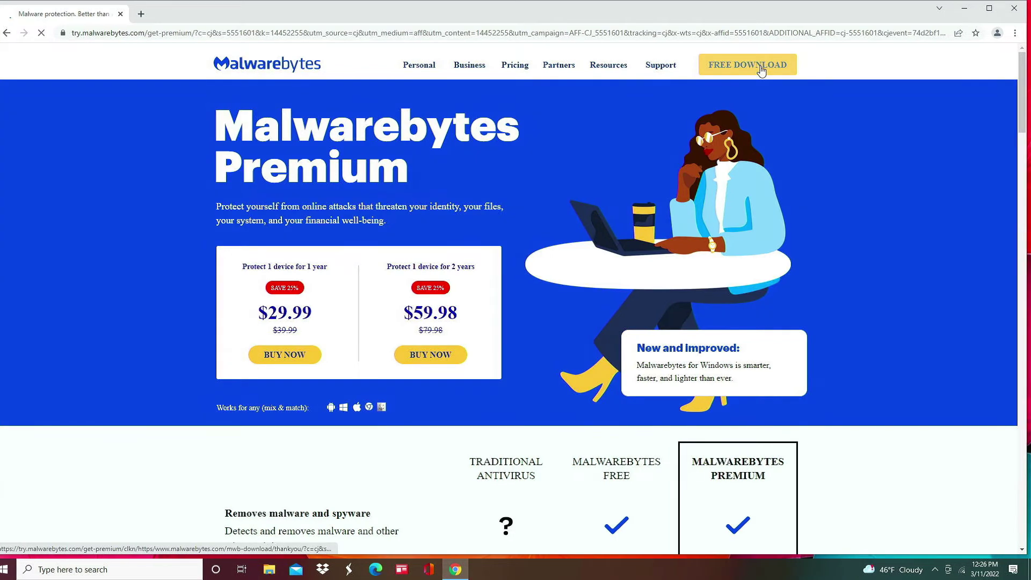
Download and run the Malwarebytes installer (MBSetup.exe) and Avast One Essential, approving both UAC prompts
{"action": "left_click", "coordinate": [761, 70]}
{"action": "left_click", "coordinate": [117, 539]}
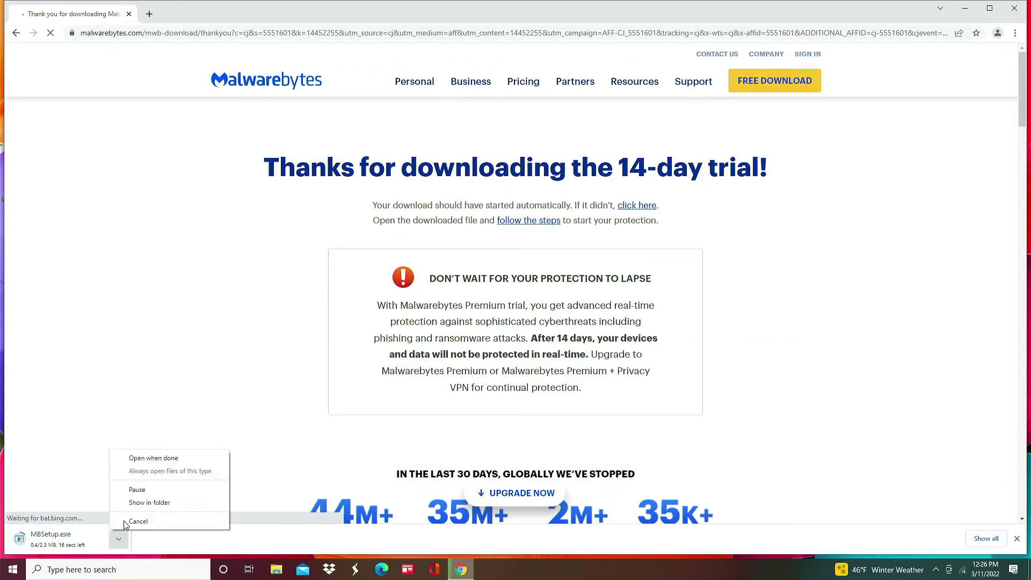
{"action": "left_click", "coordinate": [161, 471]}
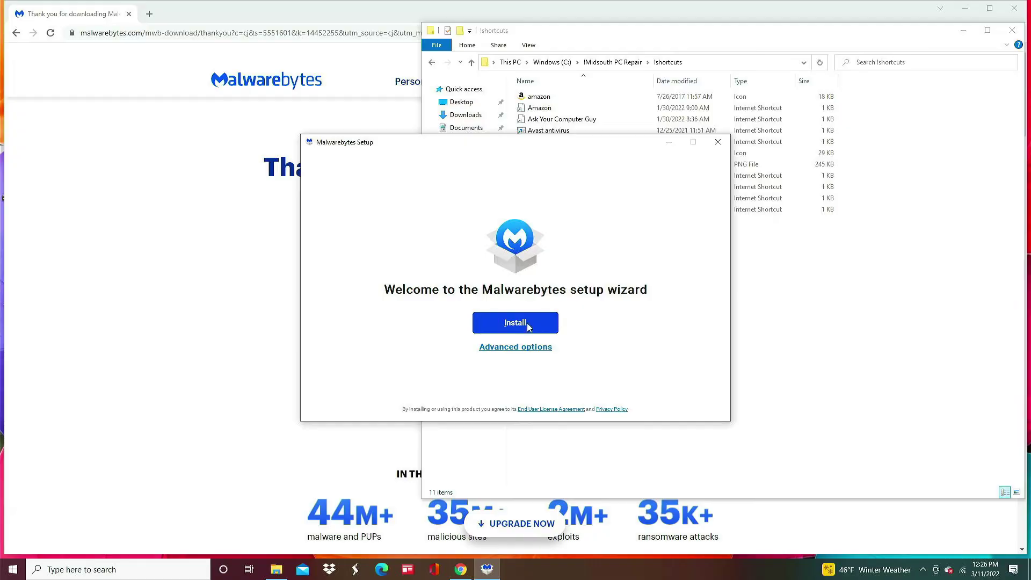
{"action": "left_click", "coordinate": [527, 323]}
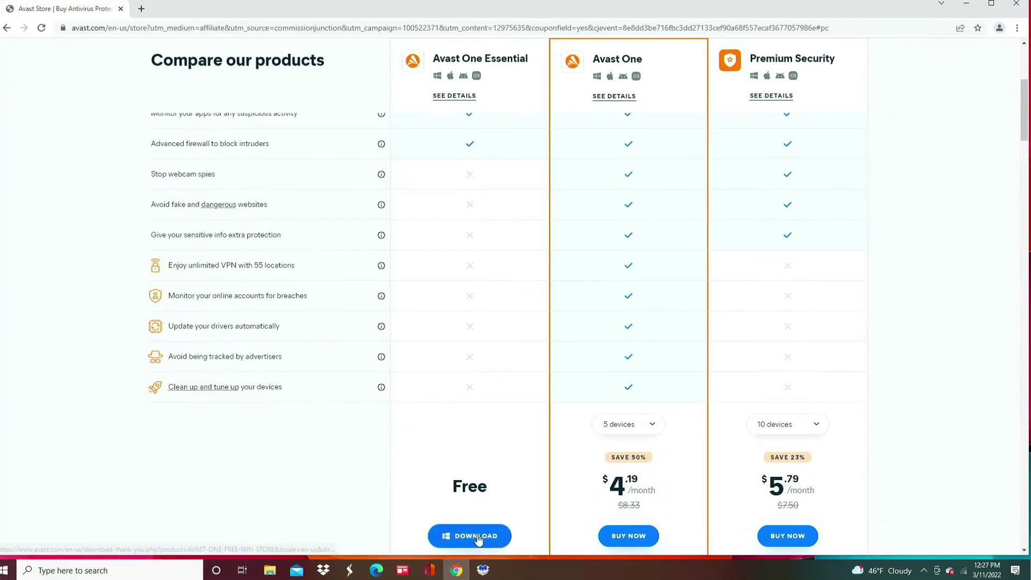
{"action": "left_click", "coordinate": [478, 536]}
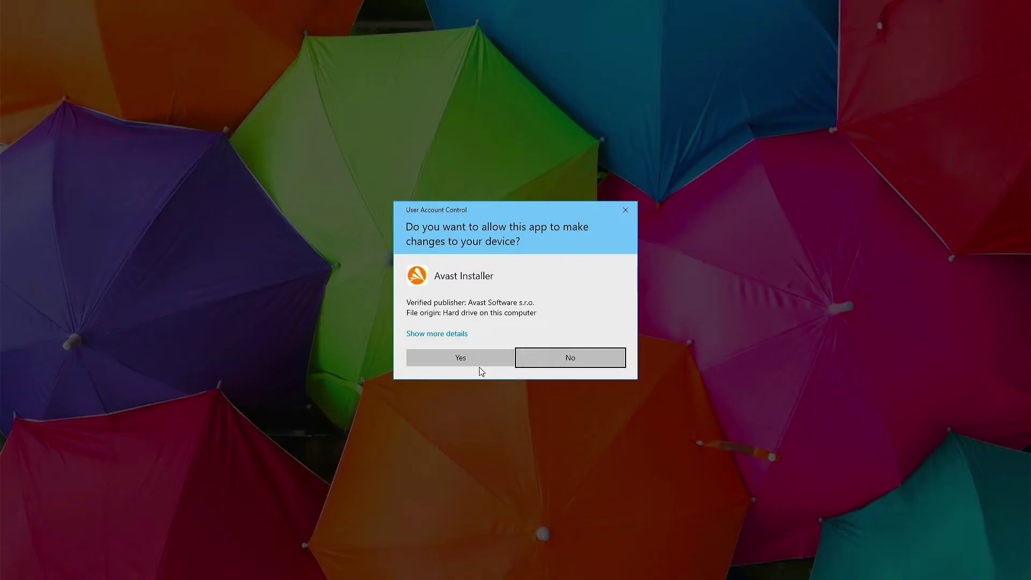
{"action": "left_click", "coordinate": [472, 360]}
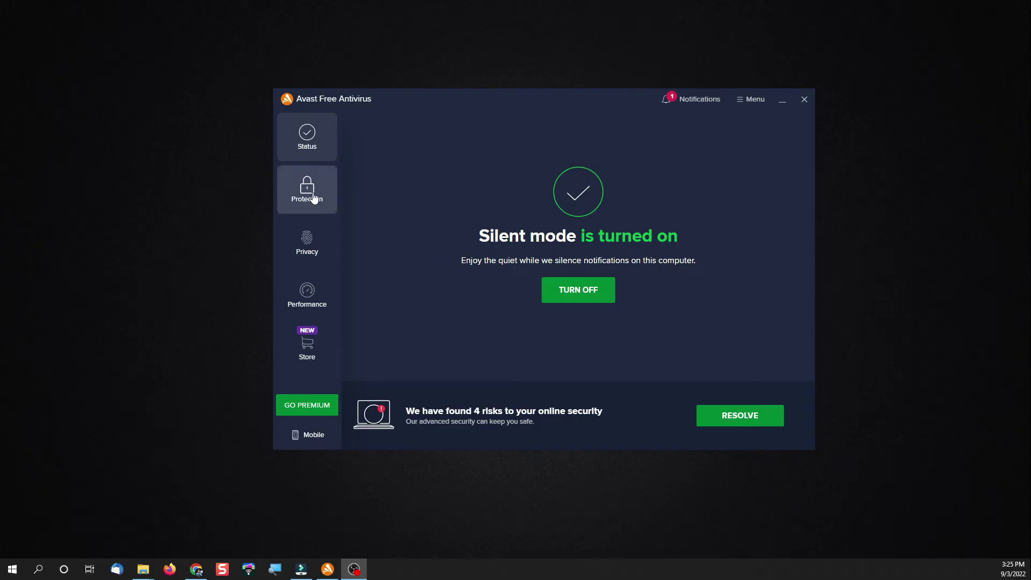
Go to Avast's Protection > Virus Scans and open the Boot-Time Scan settings
{"action": "left_click", "coordinate": [314, 200]}
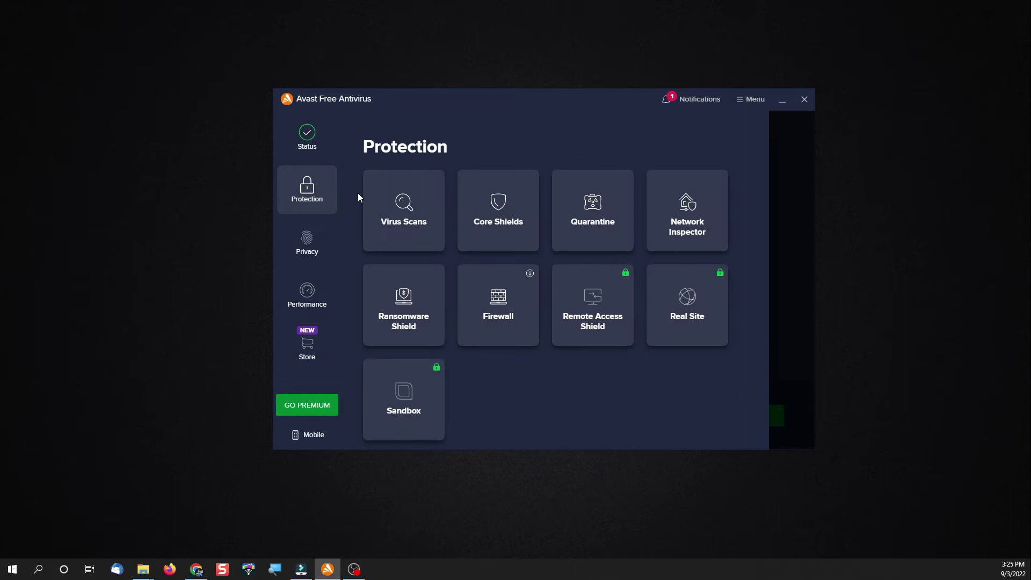
{"action": "left_click", "coordinate": [403, 211]}
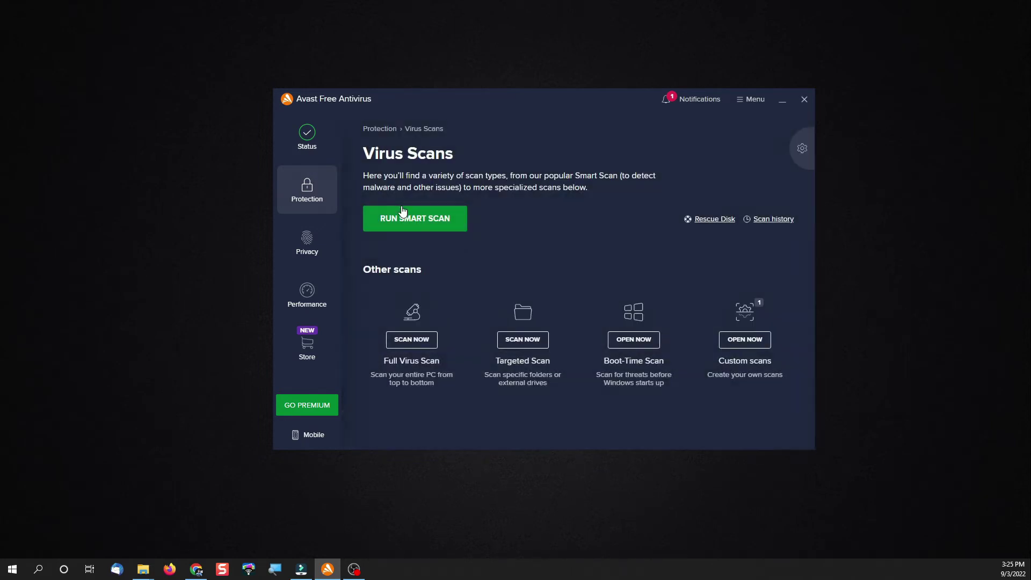
{"action": "left_click", "coordinate": [655, 344]}
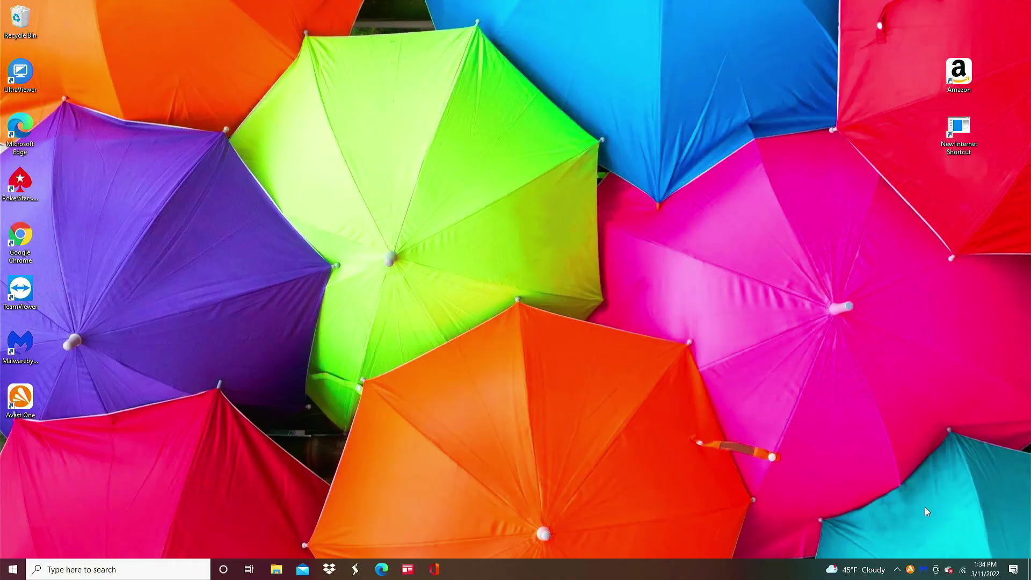
Toggle Avast's Silent Mode from its system tray icon menu
{"action": "right_click", "coordinate": [910, 569]}
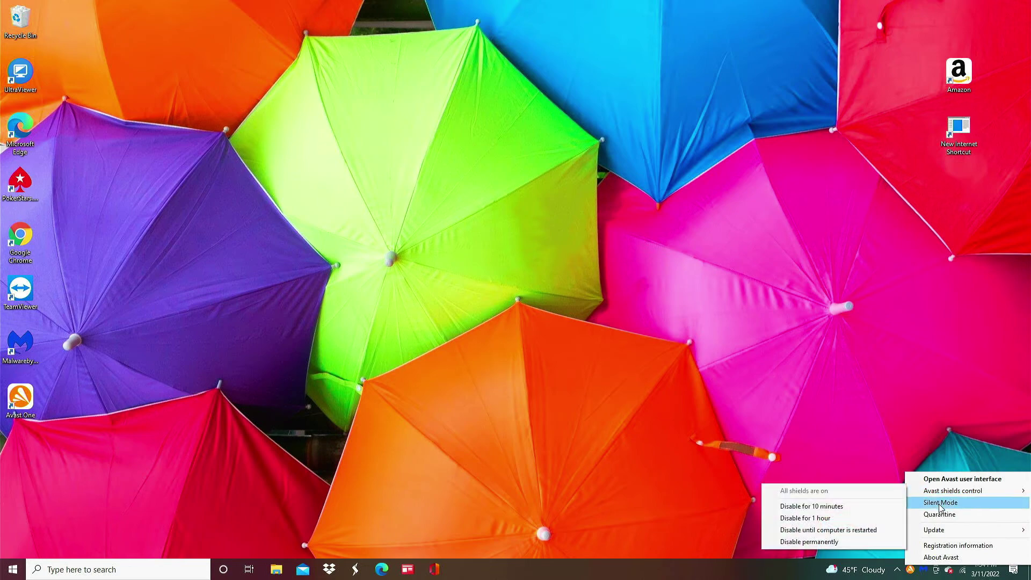
{"action": "left_click", "coordinate": [905, 445]}
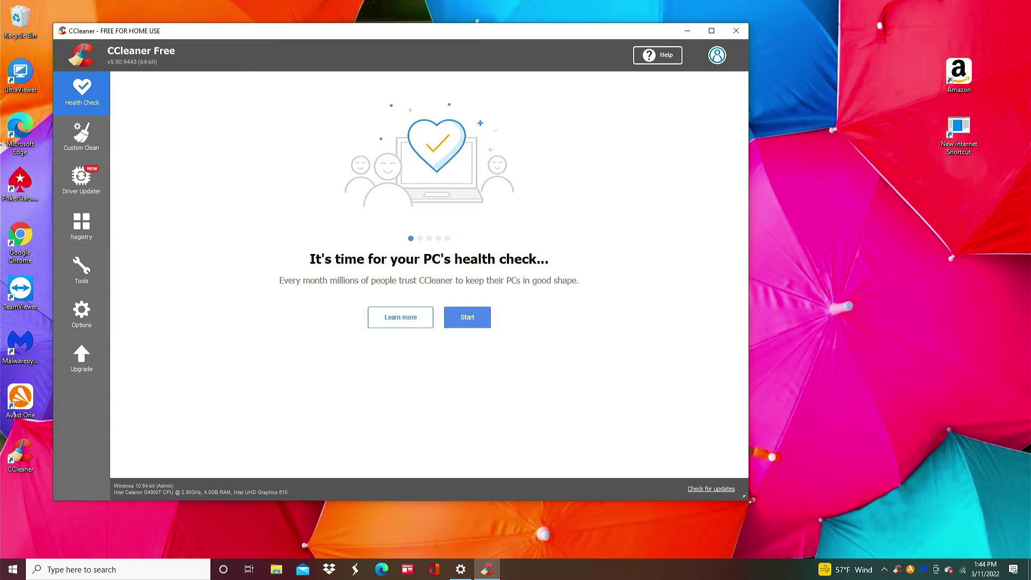
Show CCleaner's Custom Clean checklist and review the Windows items to clean
{"action": "left_click", "coordinate": [86, 141]}
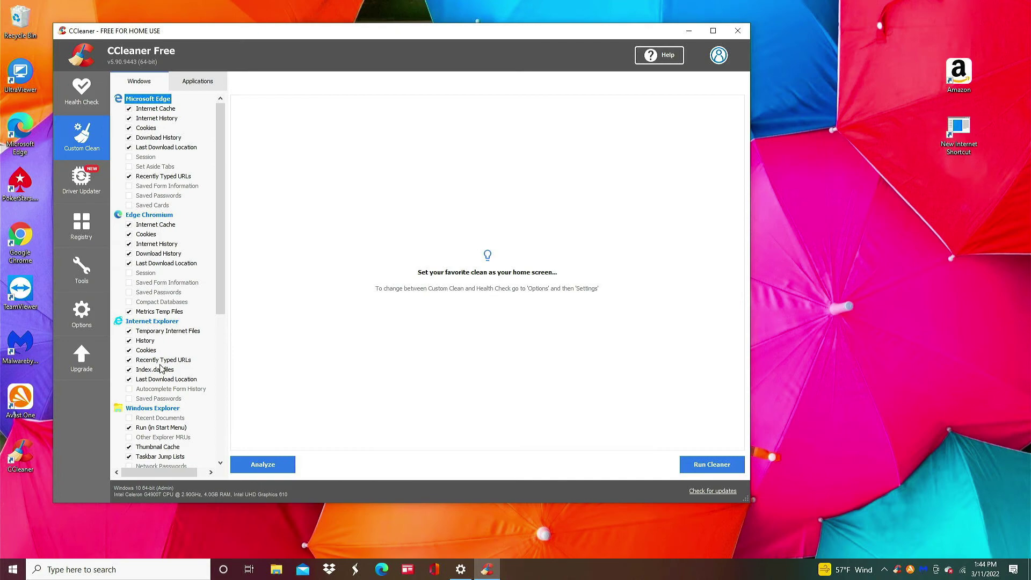
{"action": "scroll", "coordinate": [153, 369], "scroll_direction": "down", "scroll_amount": 3}
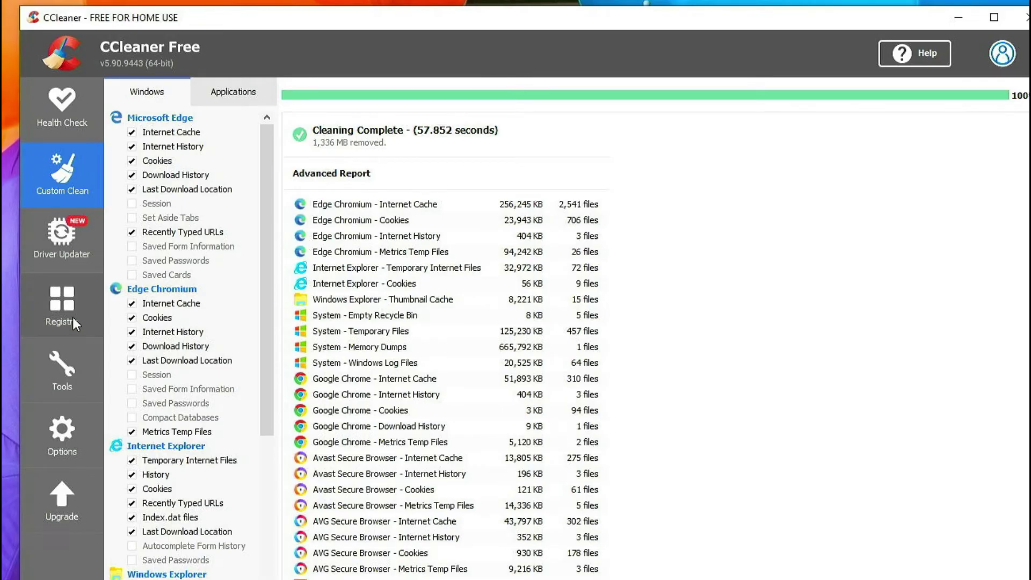
Scan the registry in CCleaner, save a backup, fix all 183 issues, then uninstall CCleaner
{"action": "left_click", "coordinate": [71, 314]}
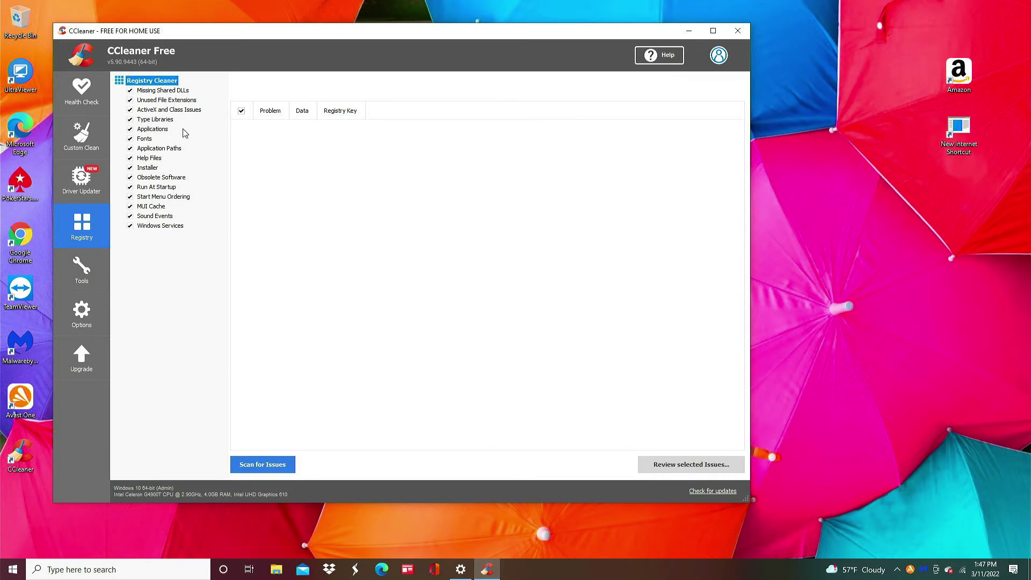
{"action": "left_click", "coordinate": [263, 464]}
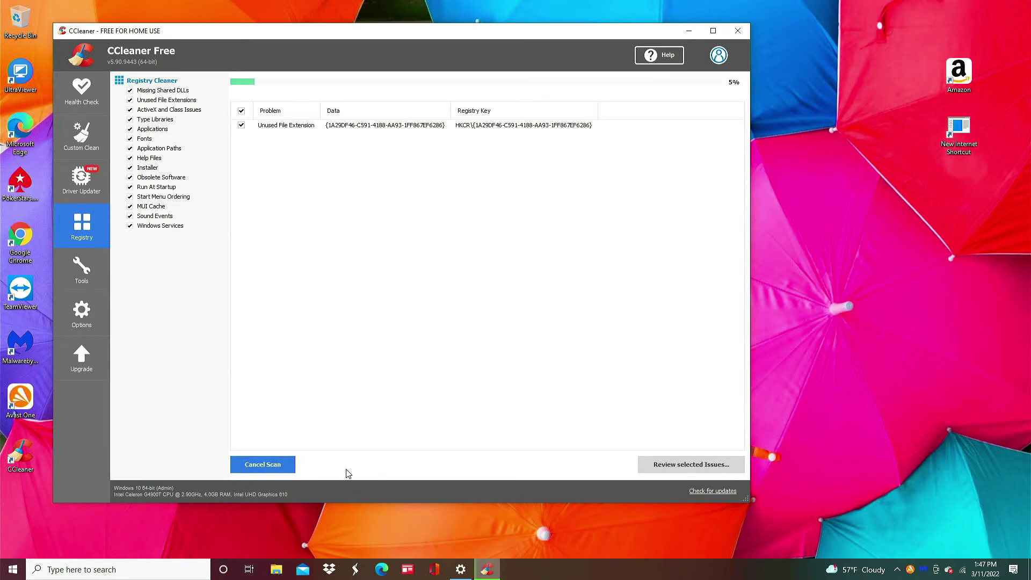
{"action": "left_click", "coordinate": [718, 465]}
{"action": "left_click", "coordinate": [367, 293]}
{"action": "left_click", "coordinate": [333, 237]}
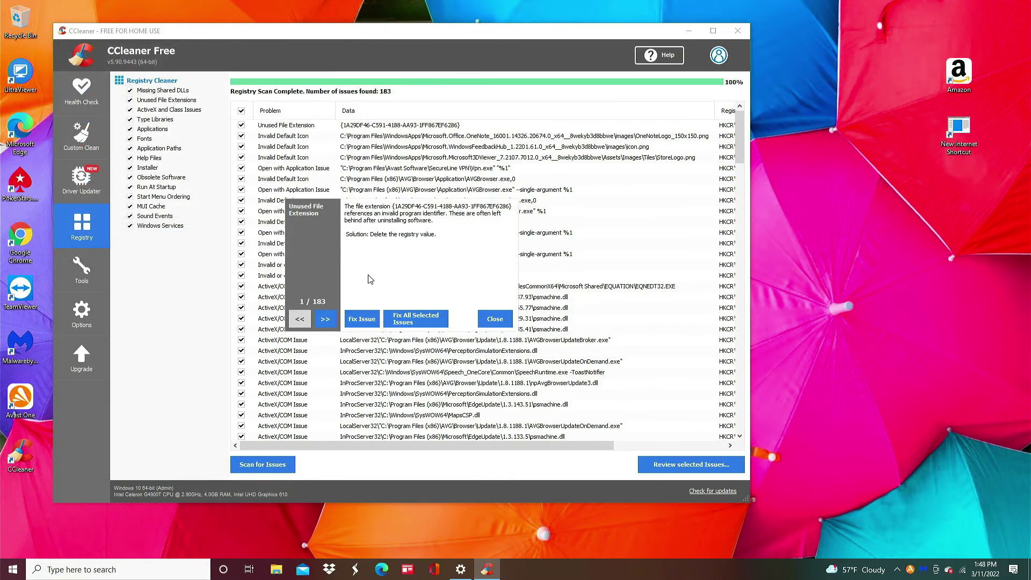
{"action": "left_click", "coordinate": [434, 317]}
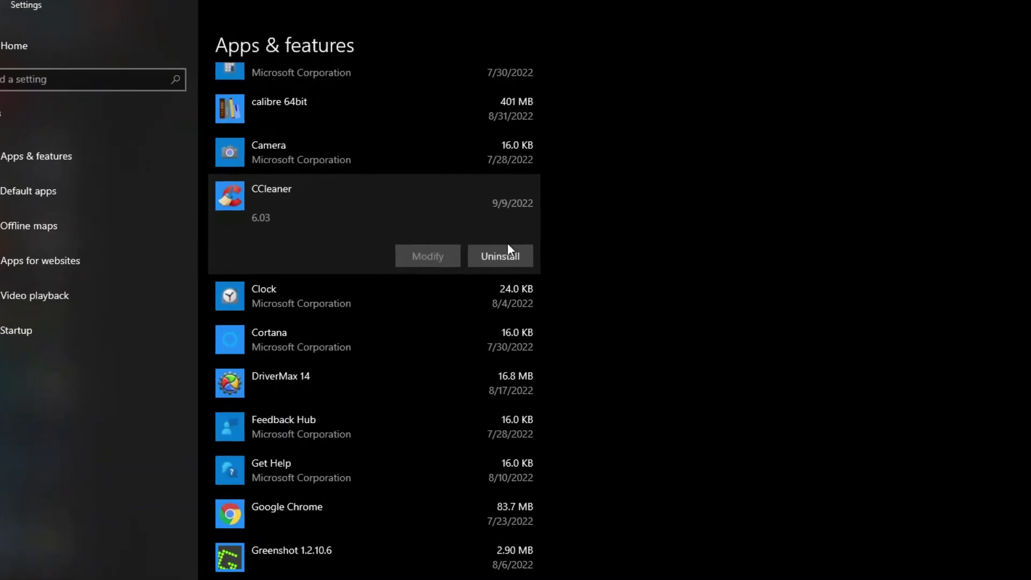
{"action": "left_click", "coordinate": [504, 260]}
{"action": "left_click", "coordinate": [575, 227]}
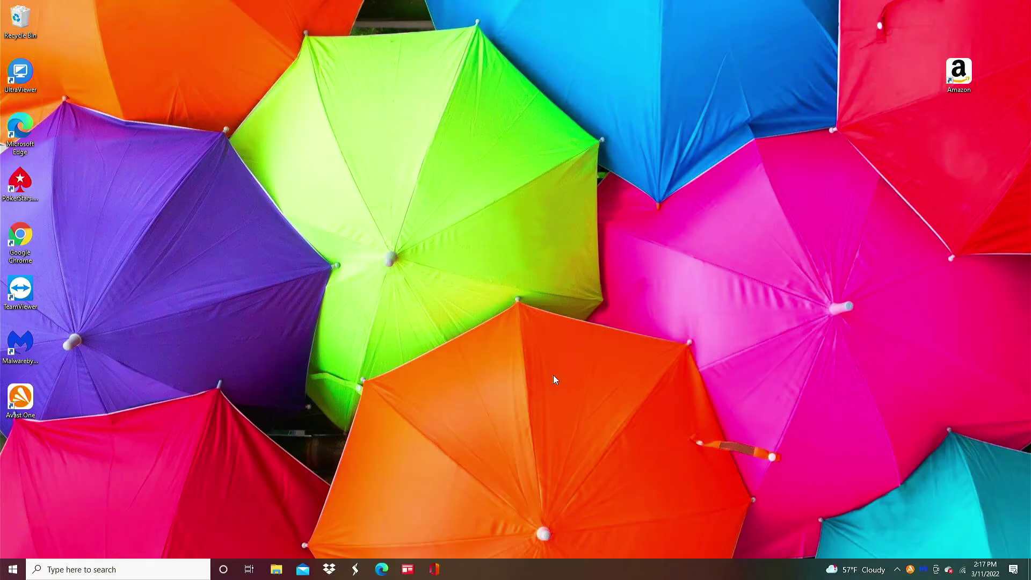
Open an administrator Command Prompt from search and run sfc /scannow
{"action": "left_click", "coordinate": [114, 569]}
{"action": "type", "text": "cmds"}
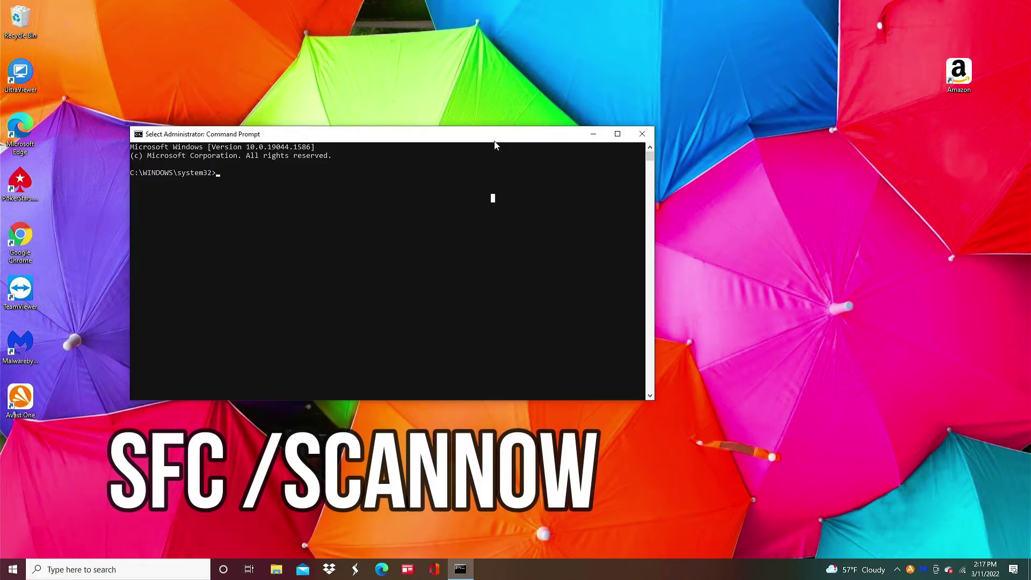
{"action": "key", "text": "Escape"}
{"action": "type", "text": "sfc /scannow"}
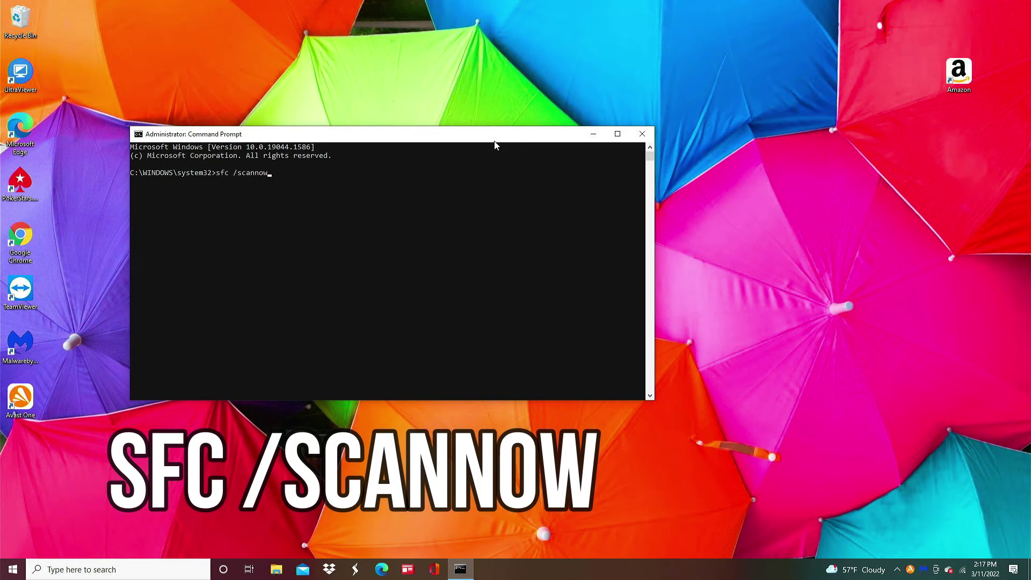
{"action": "key", "text": "Return"}
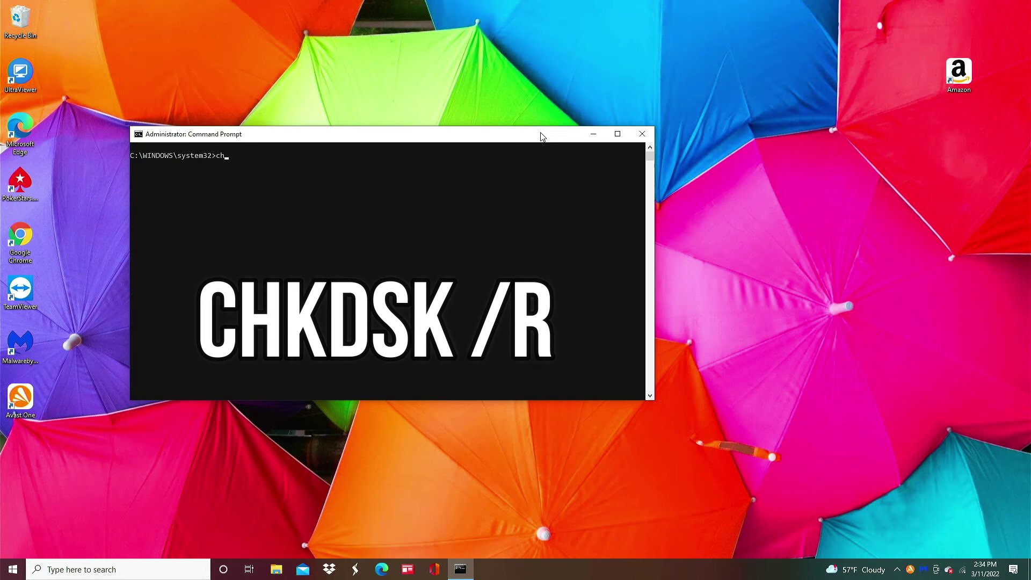
Run chkdsk /r, answer N to scheduling it at restart, and exit the console
{"action": "type", "text": "dsk /r"}
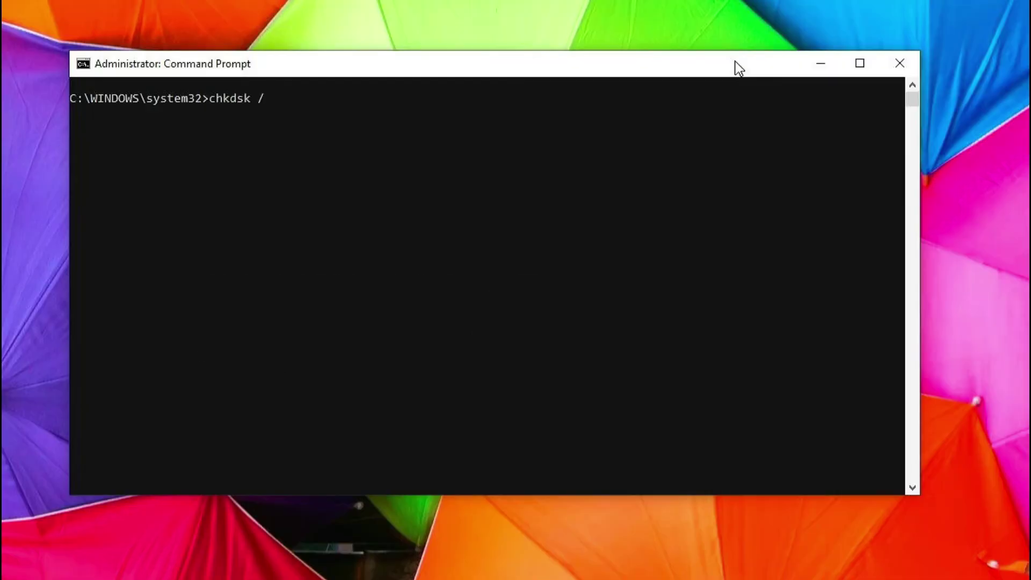
{"action": "key", "text": "Return"}
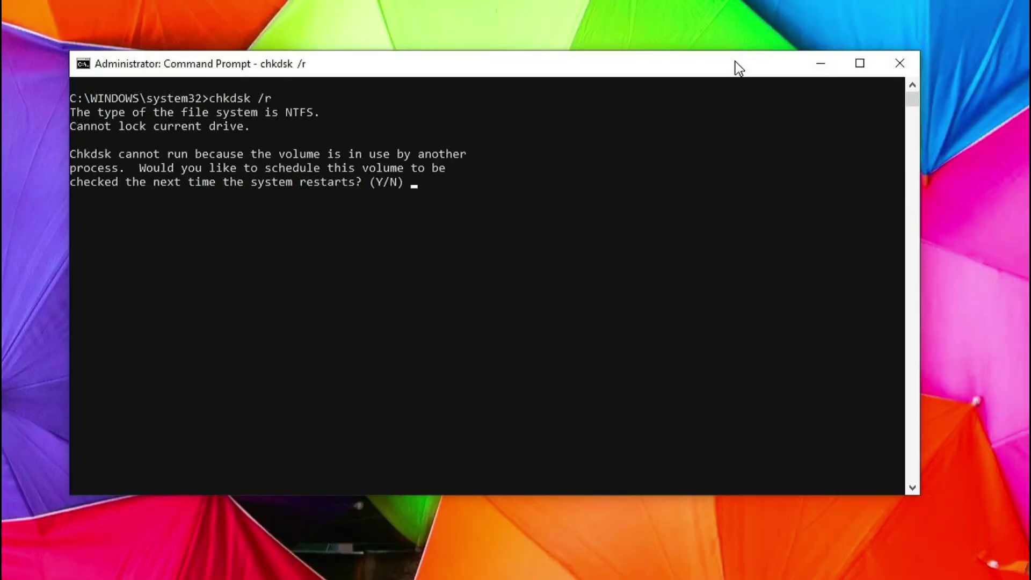
{"action": "type", "text": "n"}
{"action": "key", "text": "Return"}
{"action": "type", "text": "exit"}
{"action": "key", "text": "Return"}
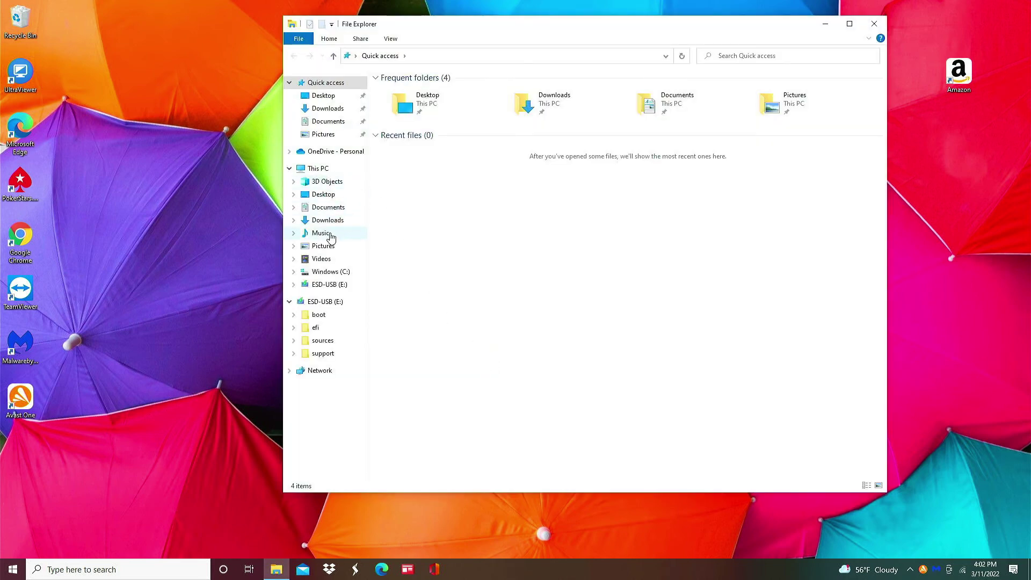
Browse into Windows (C:) and the !Midsouth PC Repair folder, then launch the browser to test startup speed
{"action": "left_click", "coordinate": [330, 271]}
{"action": "left_click", "coordinate": [413, 92]}
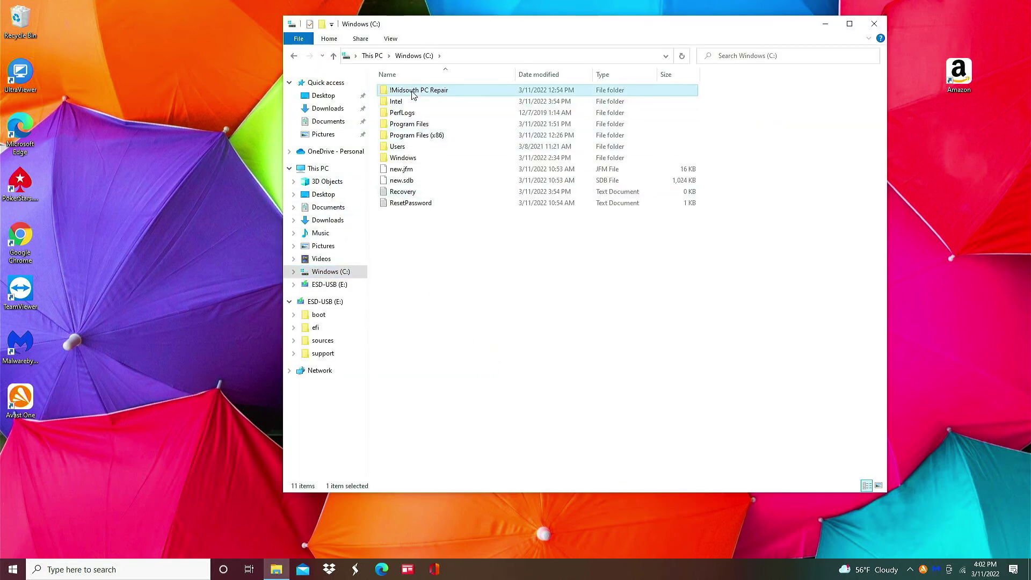
{"action": "double_click", "coordinate": [414, 96]}
{"action": "left_click", "coordinate": [882, 27]}
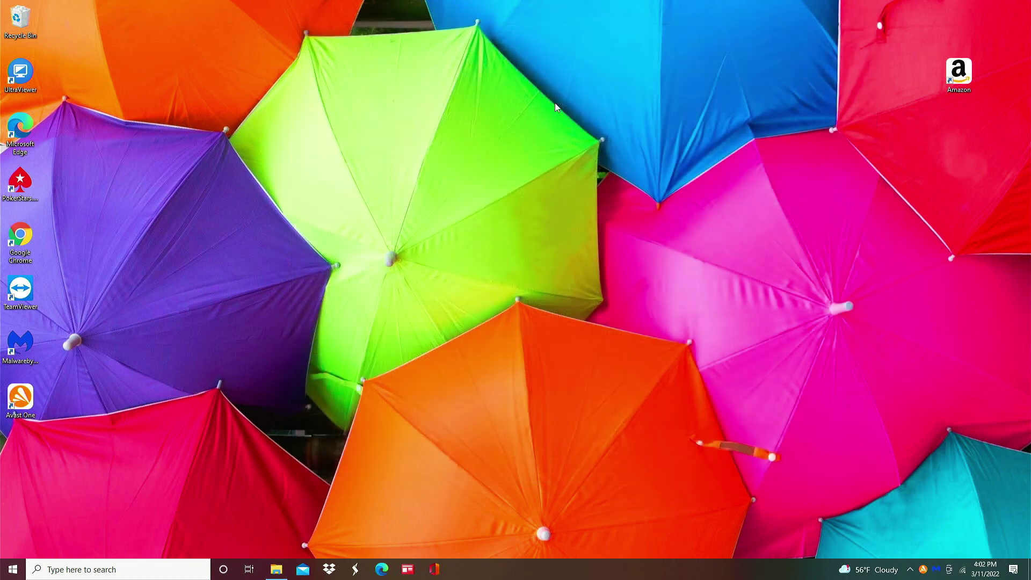
{"action": "double_click", "coordinate": [24, 135]}
Reopen File Explorer and browse Windows (C:), Downloads, Documents and Desktop to check responsiveness
{"action": "key", "text": "super+e"}
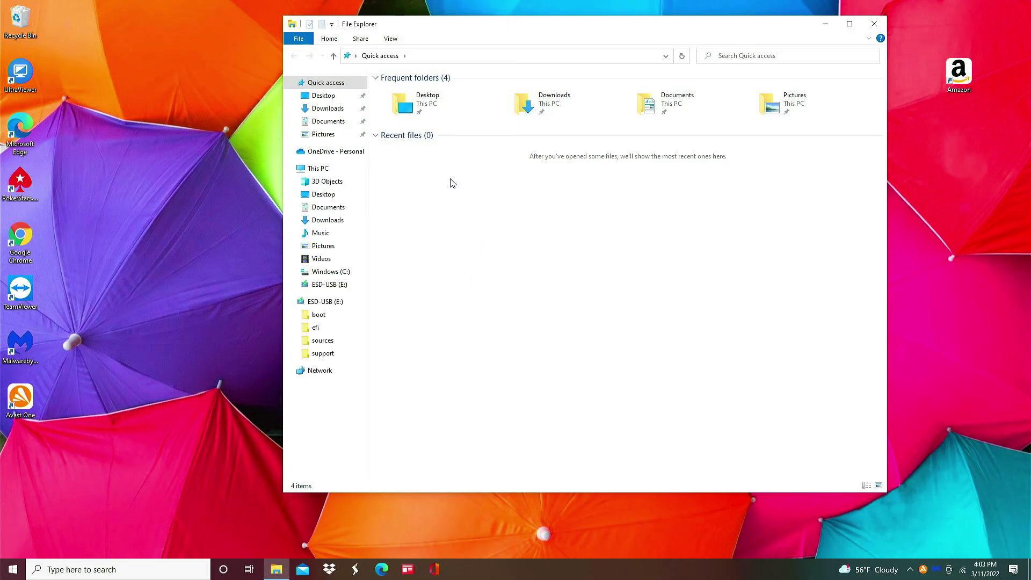
{"action": "left_click", "coordinate": [325, 275]}
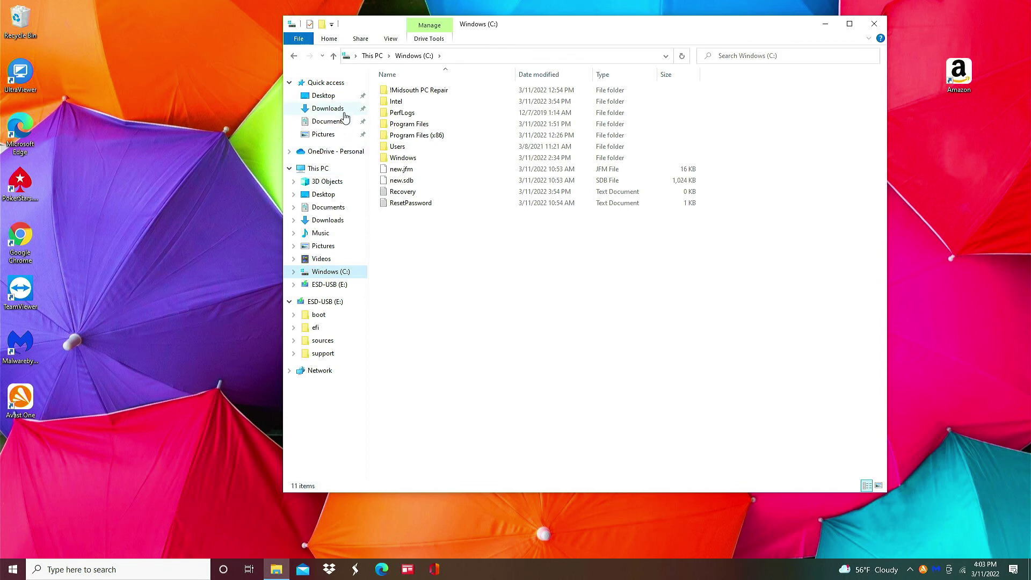
{"action": "left_click", "coordinate": [339, 110]}
{"action": "left_click", "coordinate": [342, 123]}
{"action": "left_click", "coordinate": [327, 96]}
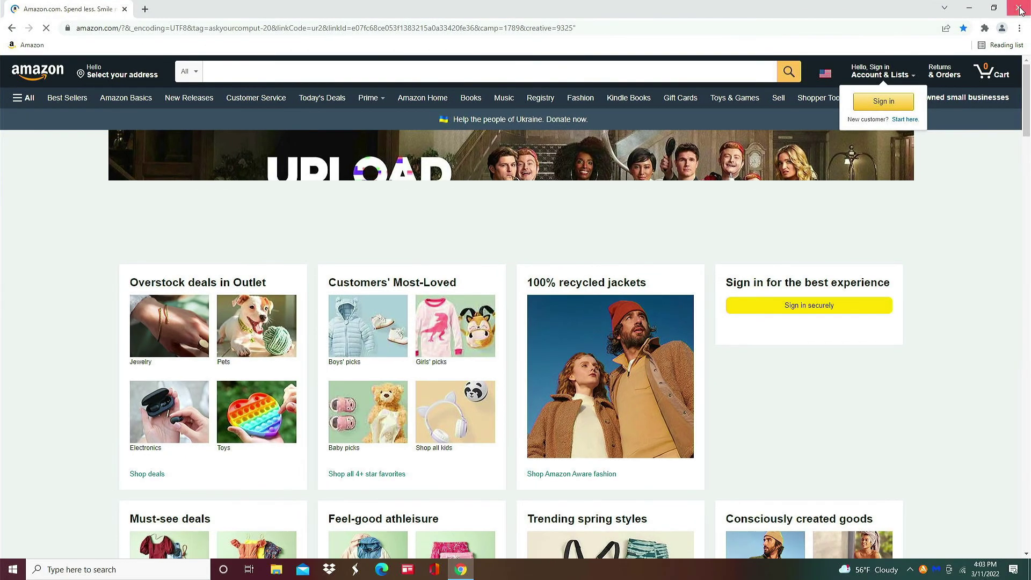
Close Chrome and go to Update & Security from Settings in the Start menu
{"action": "left_click", "coordinate": [1014, 8]}
{"action": "left_click", "coordinate": [13, 569]}
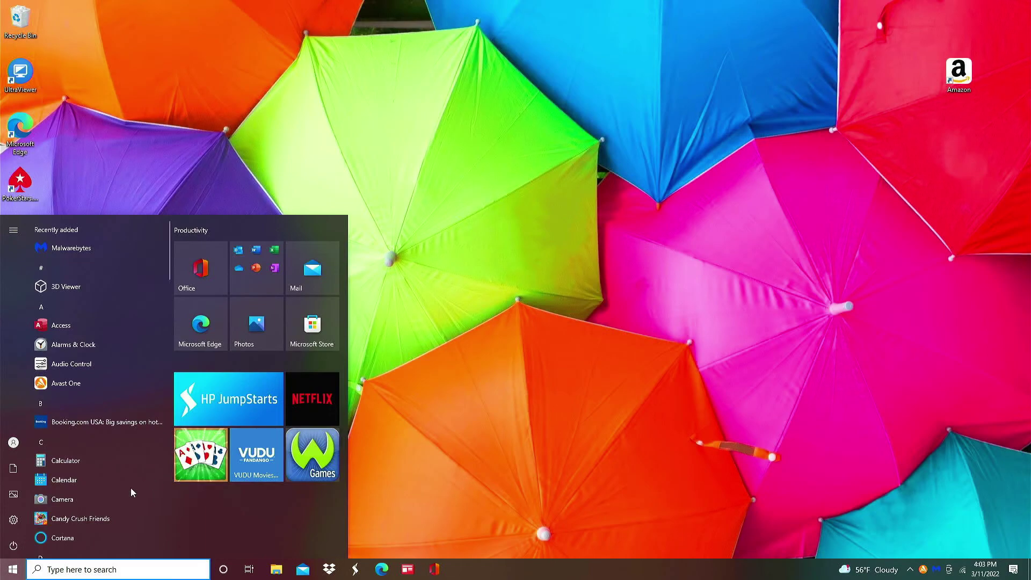
{"action": "left_click", "coordinate": [37, 527]}
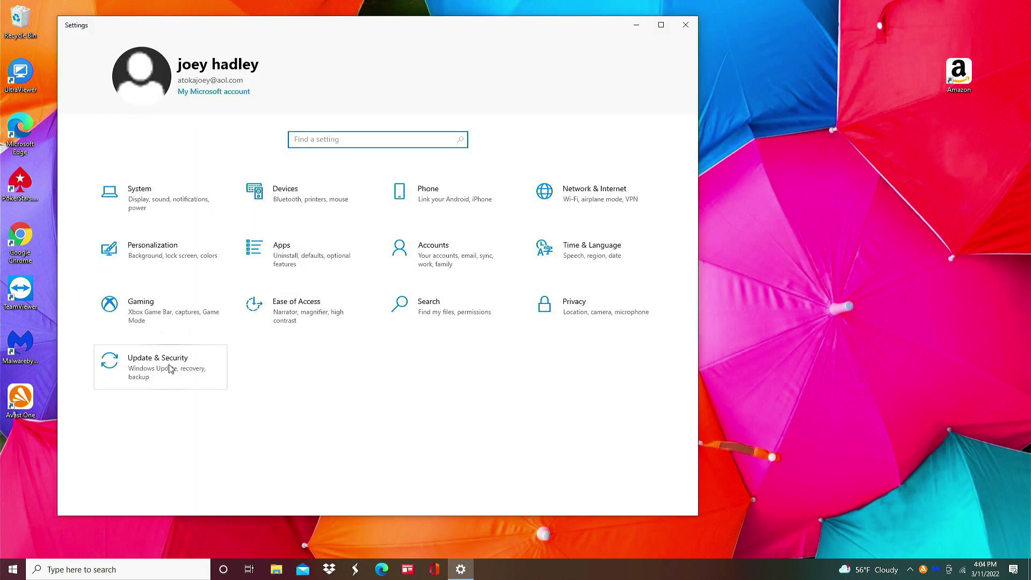
{"action": "left_click", "coordinate": [166, 377]}
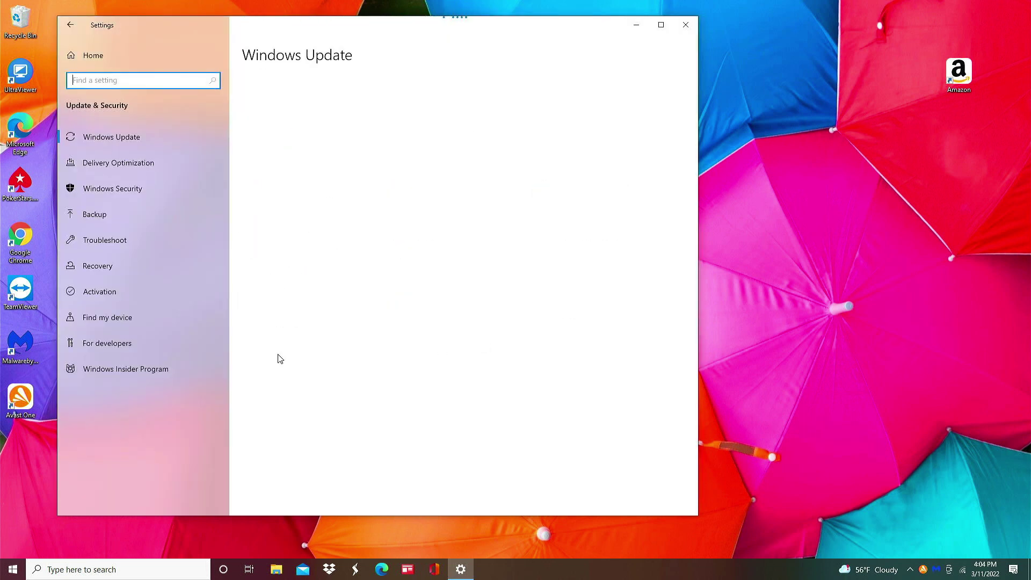